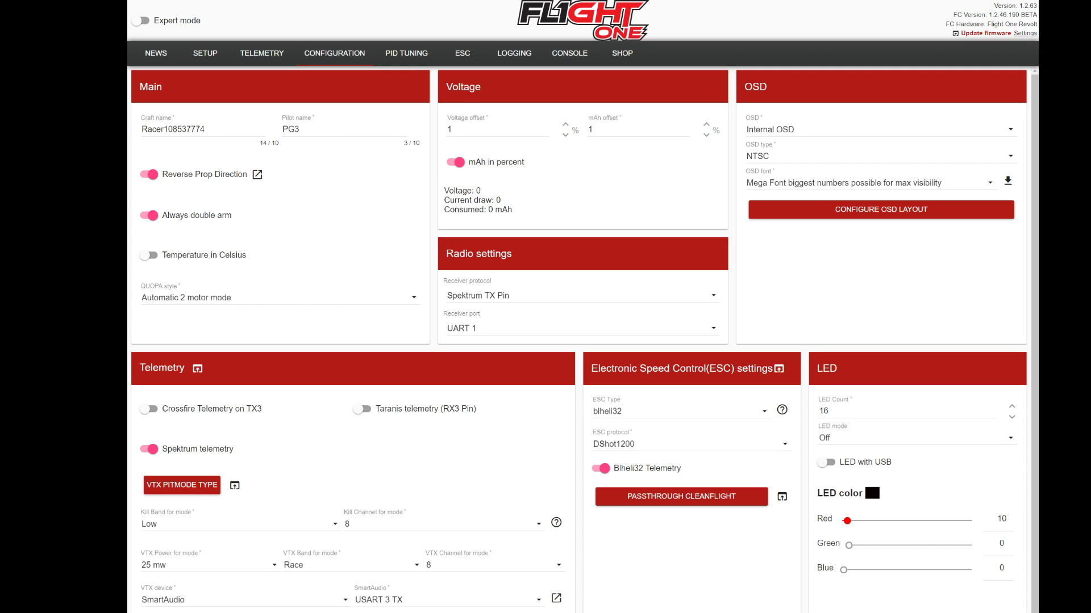
- Set the VTX PitMode type to Vtx PitMode After Power Cycle, confirming the props are removed and the battery connected, and finish the wizard
scroll(579, 341, "down", 1)
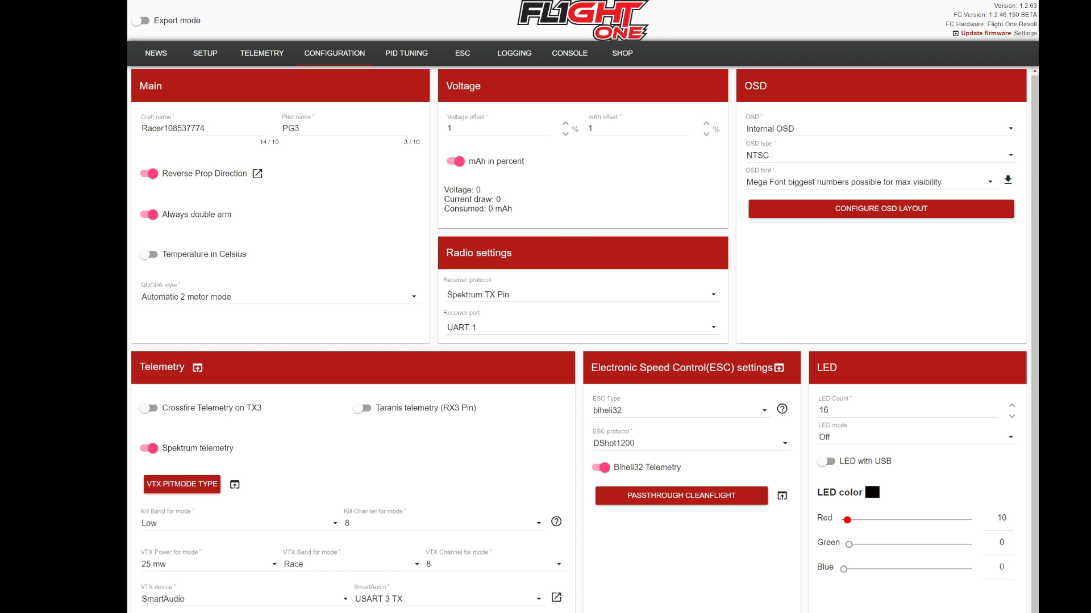
left_click(182, 484)
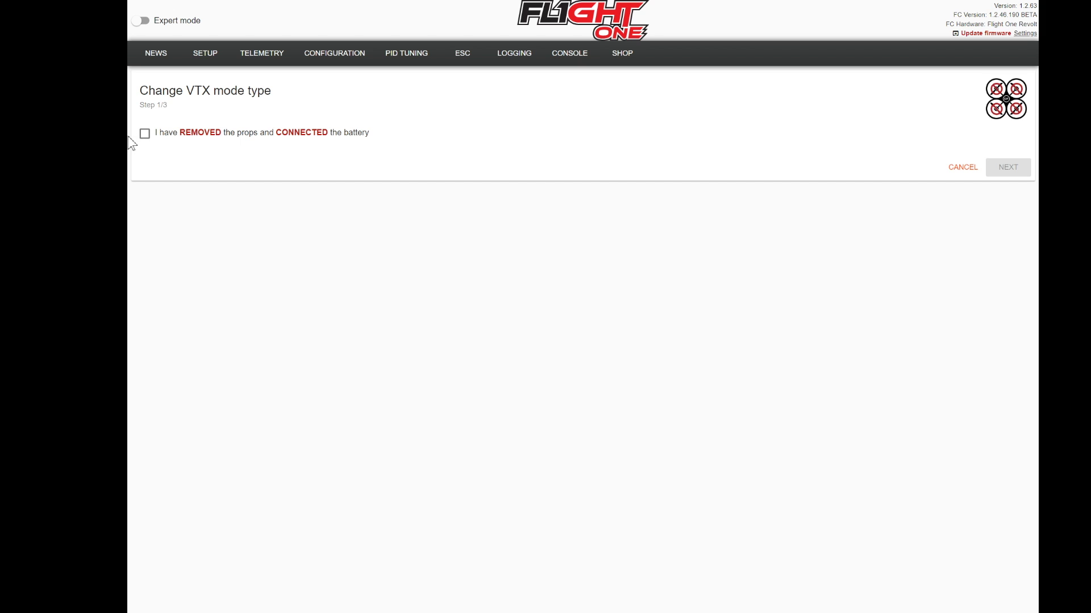
left_click(144, 135)
left_click(1006, 171)
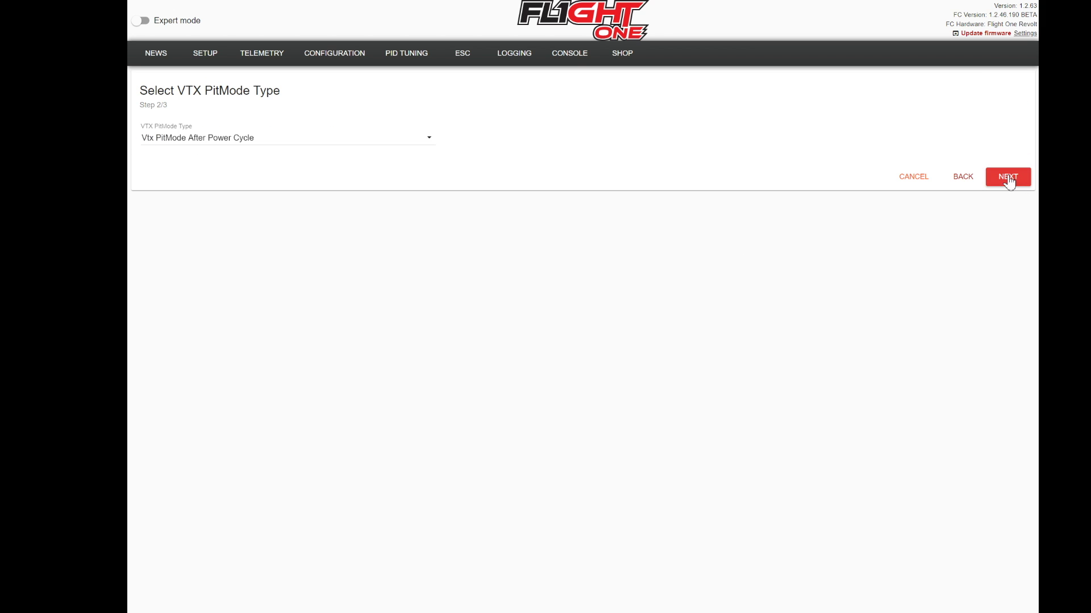
left_click(314, 145)
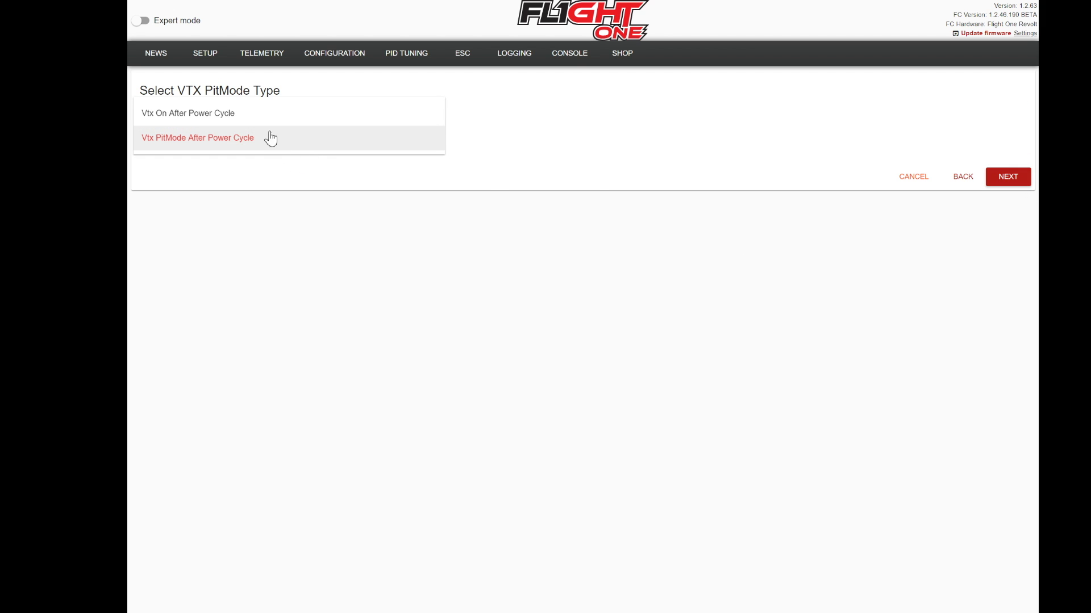
left_click(226, 149)
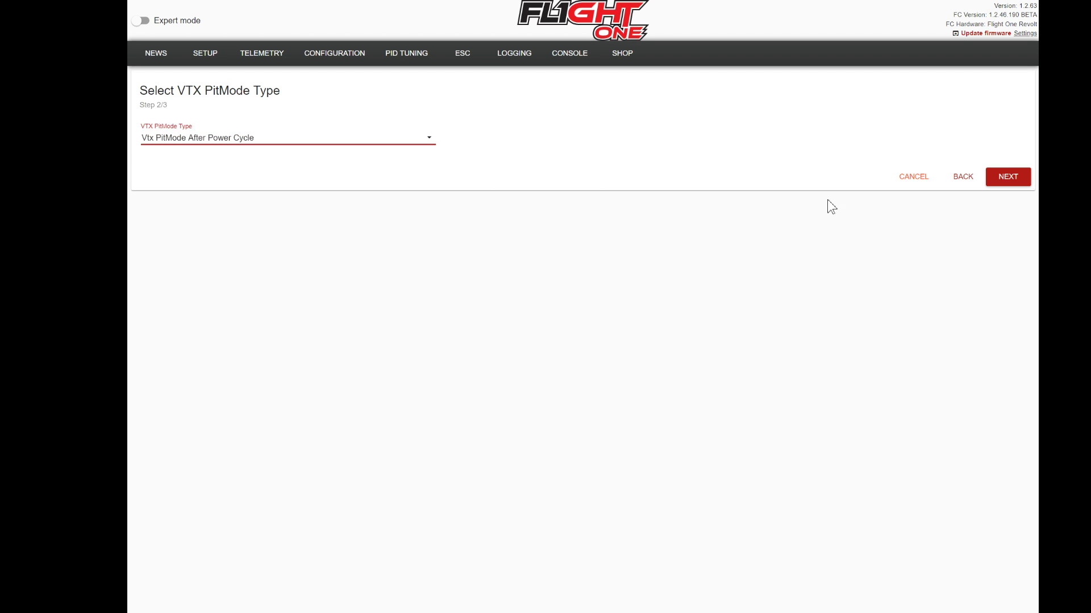
left_click(1009, 178)
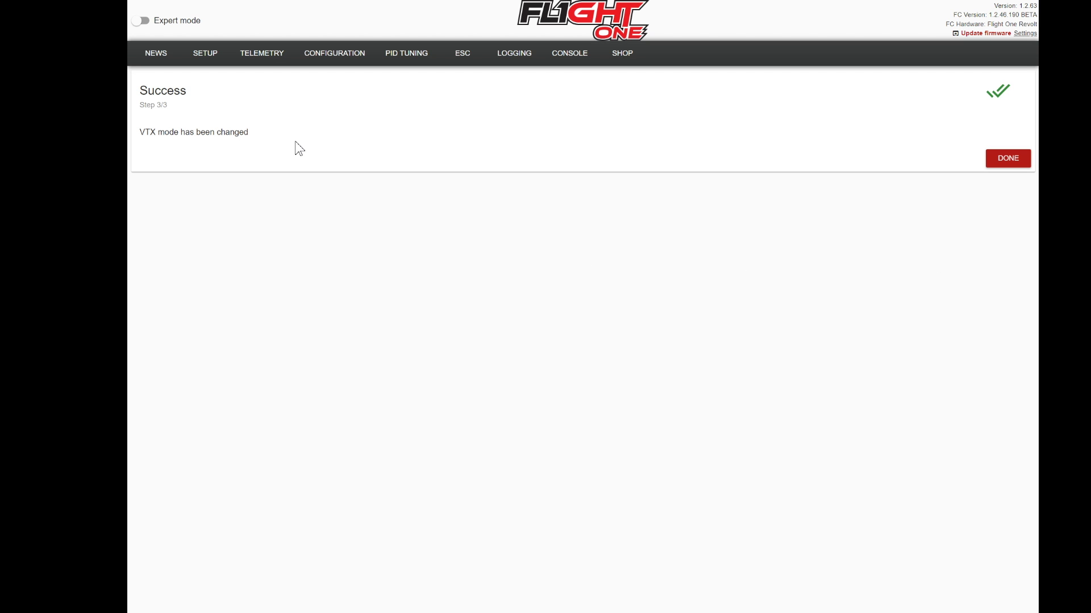
left_click(1015, 161)
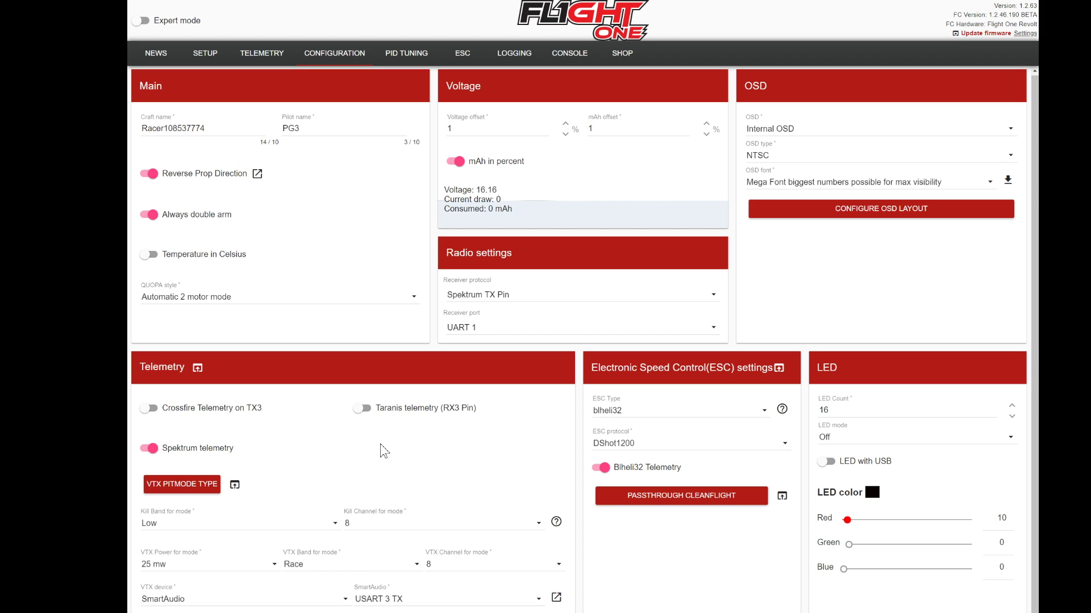
- In the telemetry settings, select Low as the kill band, and Race, channel 8 and 25 mw as the VTX band, channel and power
left_click(224, 523)
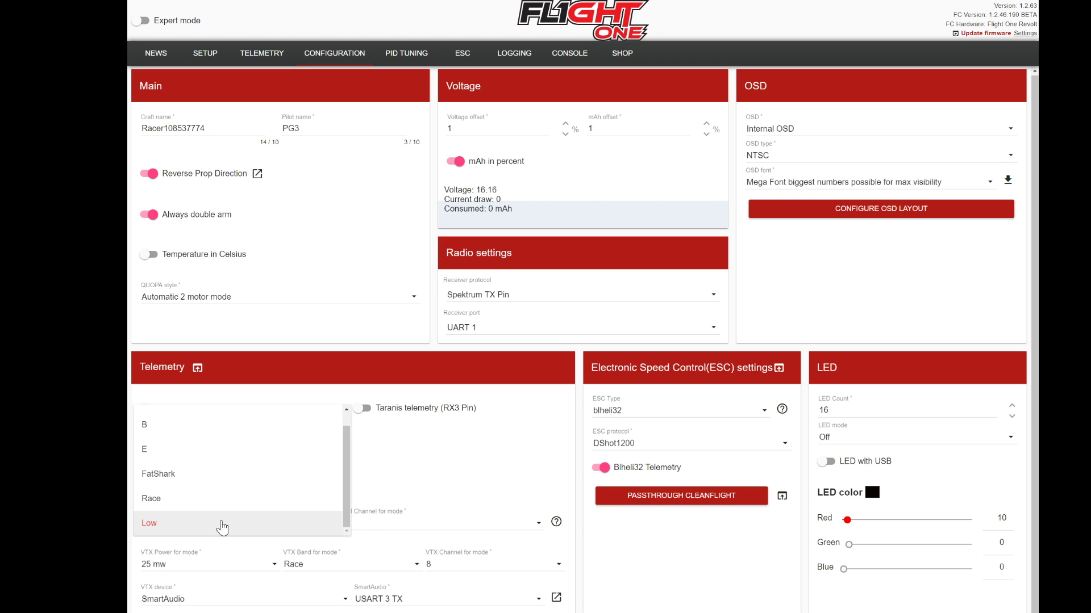
left_click(223, 525)
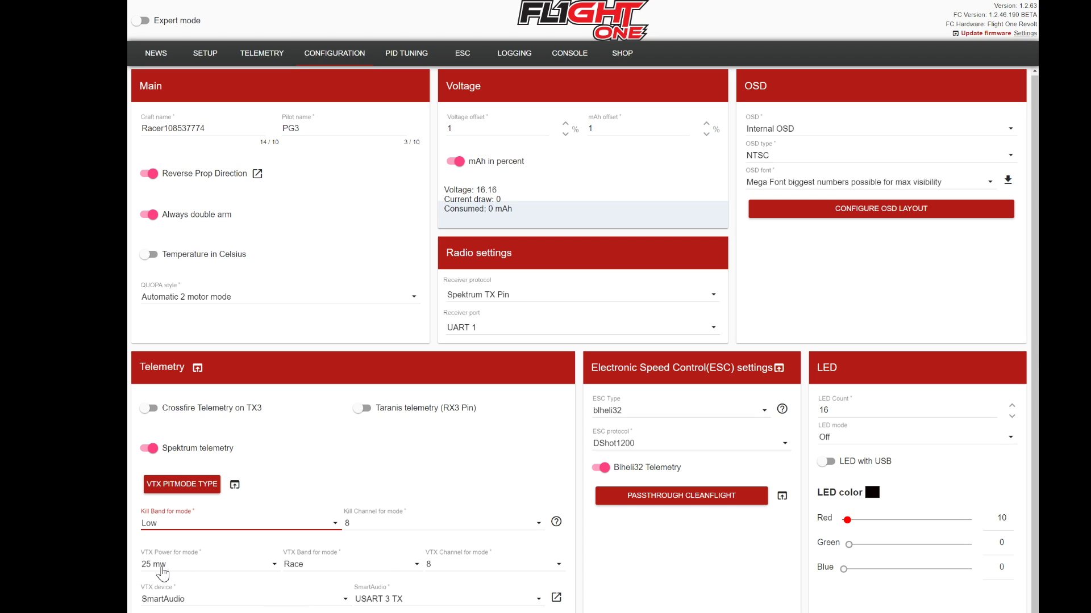
left_click(301, 566)
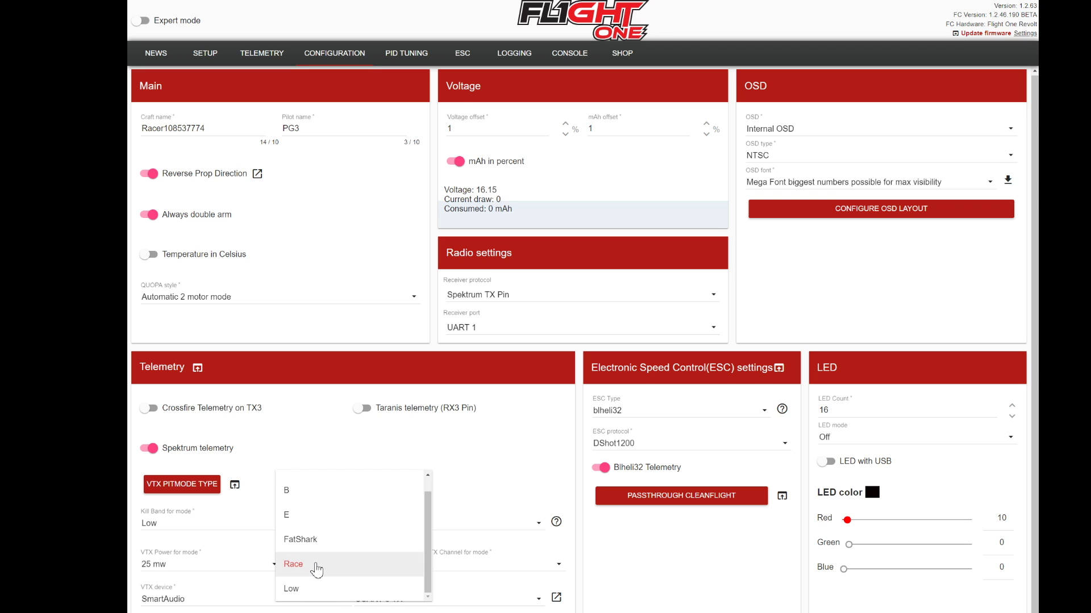
left_click(316, 569)
left_click(475, 564)
left_click(475, 563)
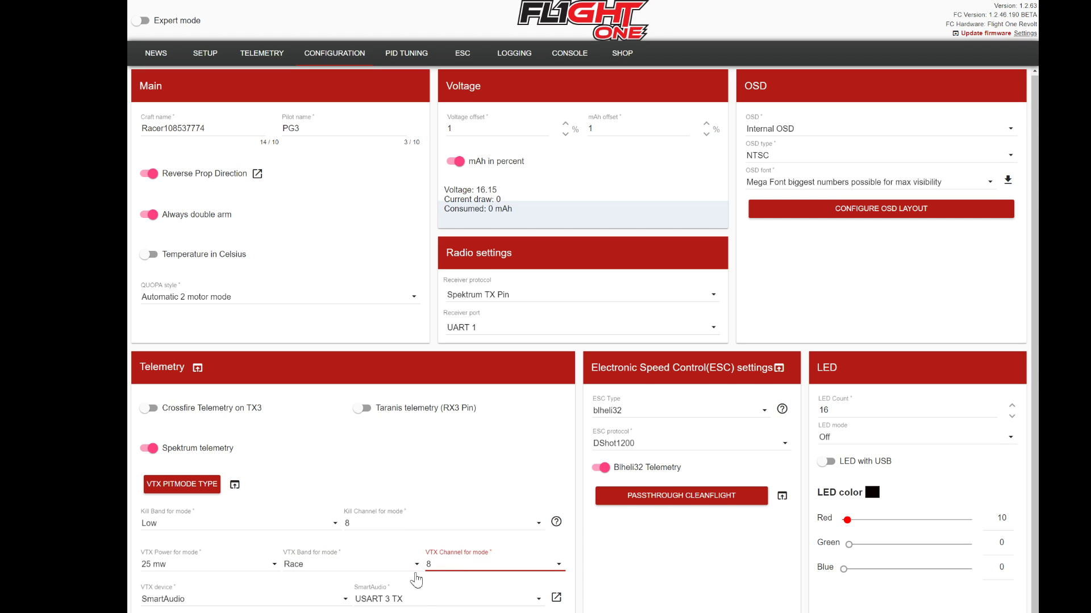
left_click(190, 566)
left_click(189, 570)
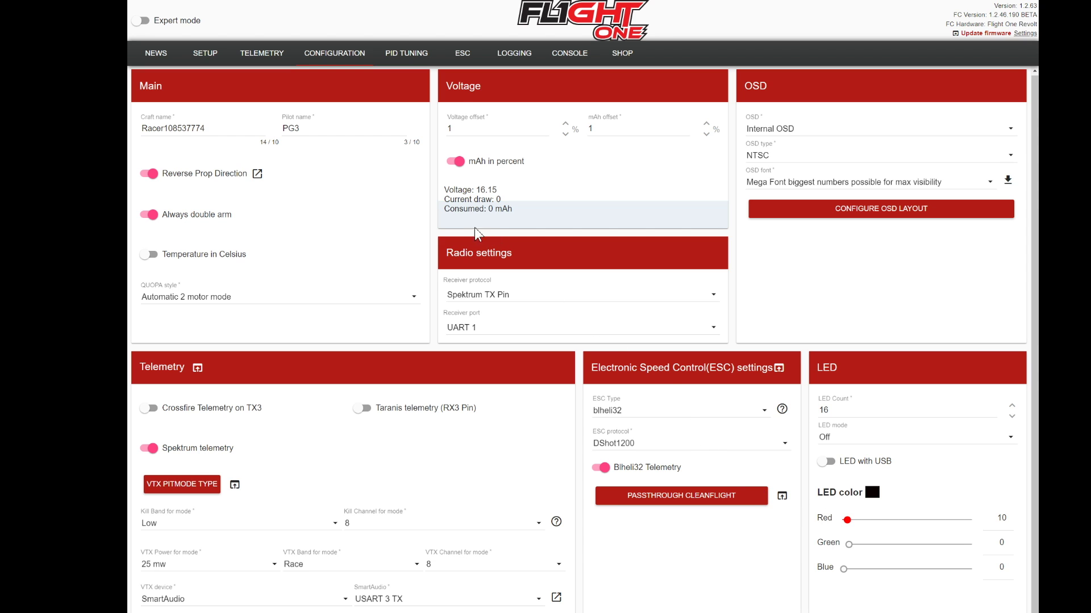
- Launch the Setup modes wizard and remove the VTXCHANNEL and KILLSWITCH mode assignments
left_click(205, 56)
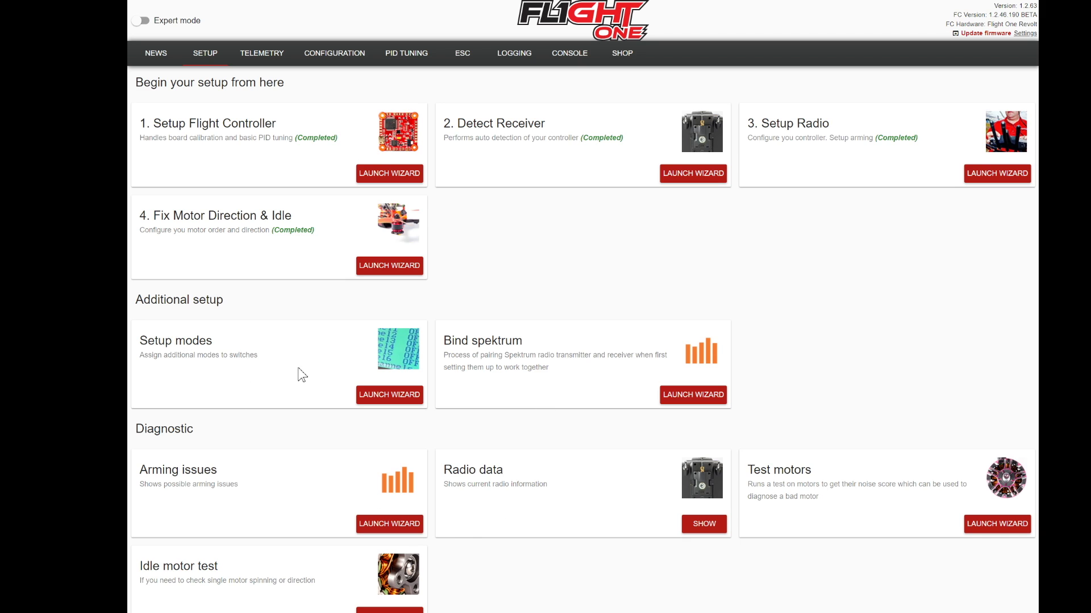
left_click(389, 396)
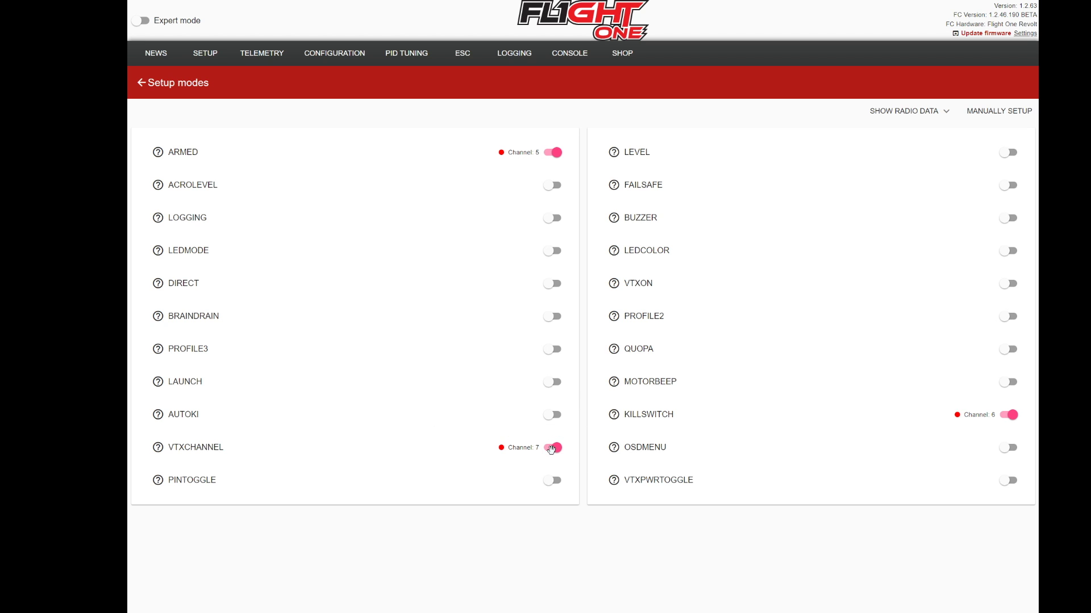
left_click(550, 448)
left_click(654, 360)
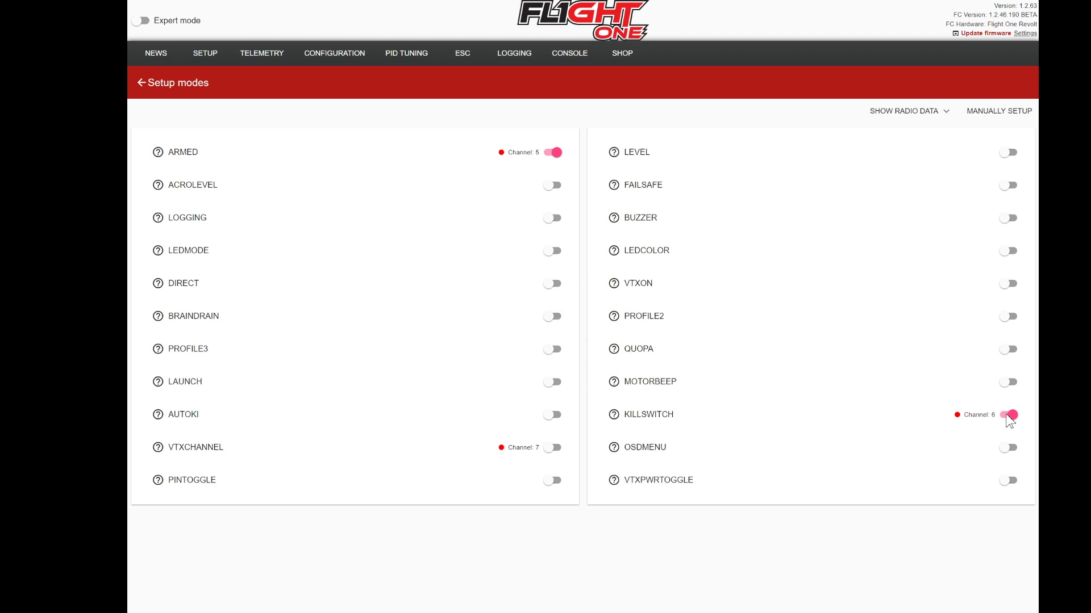
left_click(1006, 414)
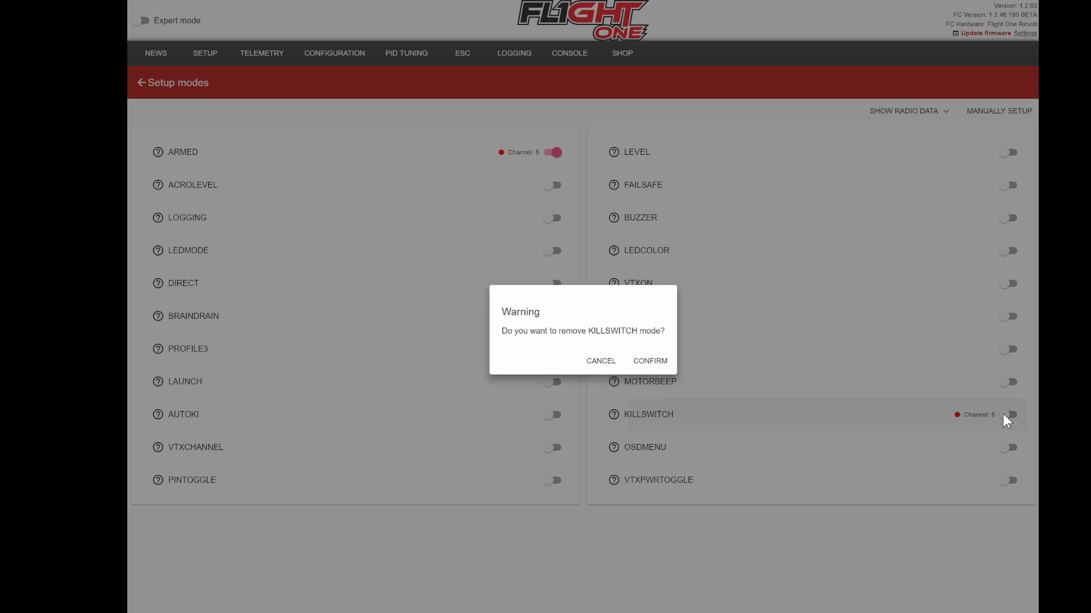
left_click(668, 369)
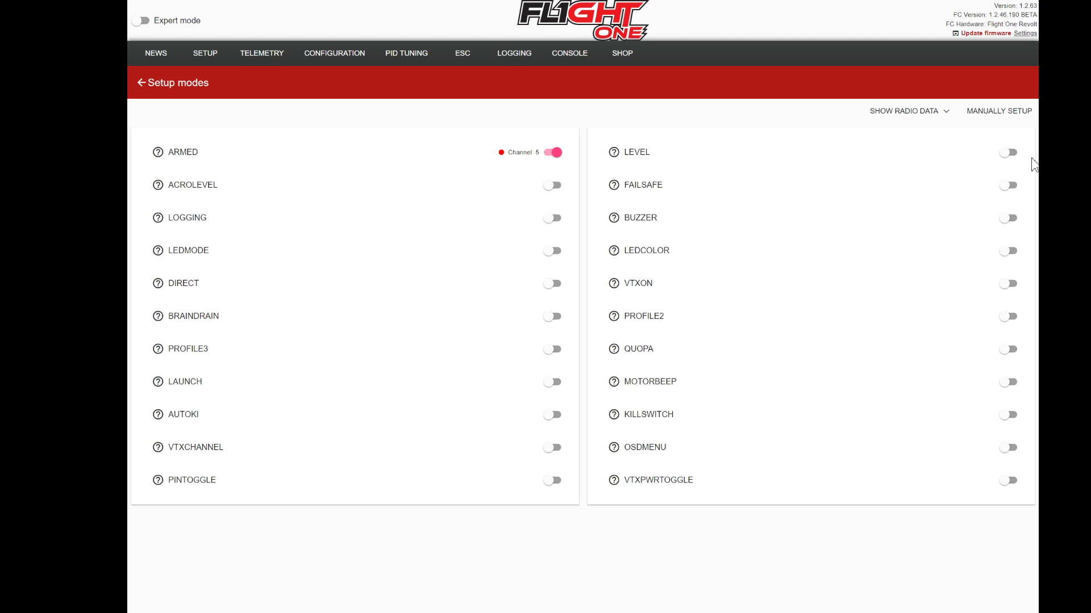
- Switch to manual mode setup and assign VTXON to channel 5 with an active range from -100 to -67
left_click(1000, 115)
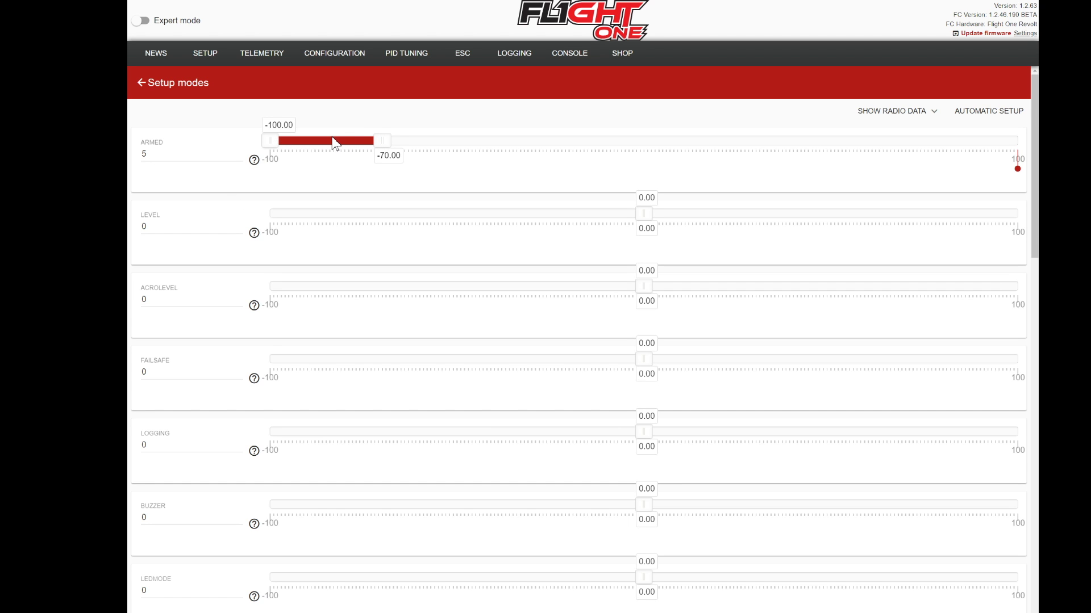
scroll(327, 178, "down", 18)
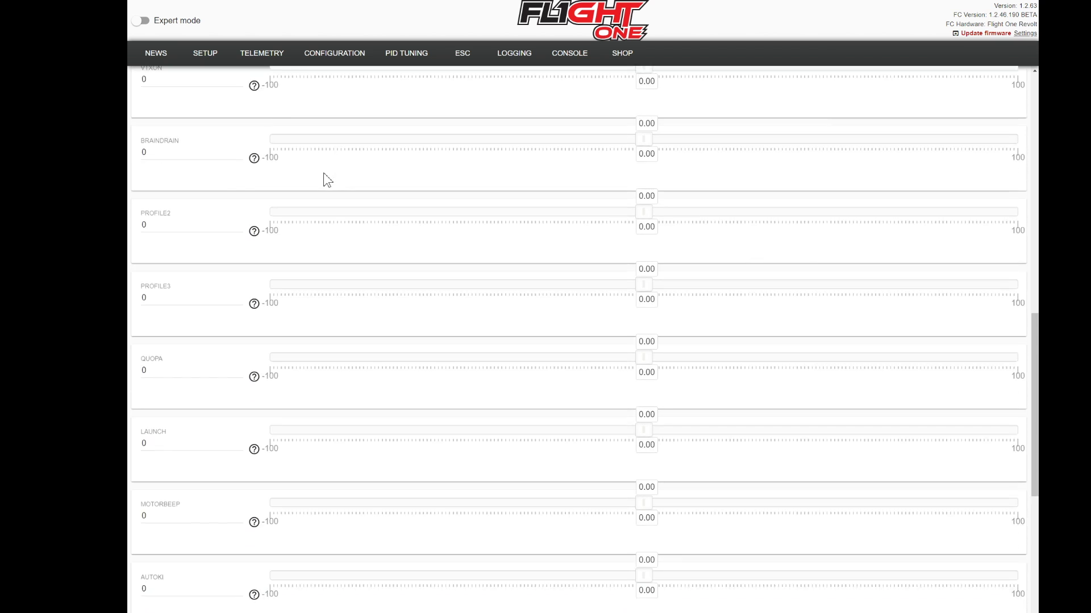
scroll(326, 180, "down", 1)
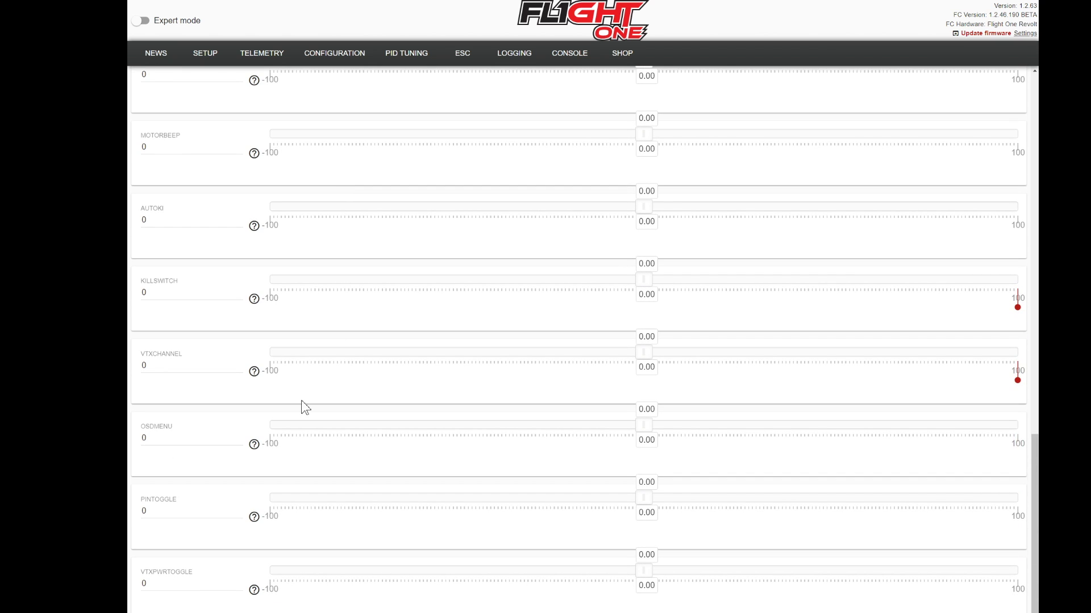
scroll(199, 274, "up", 12)
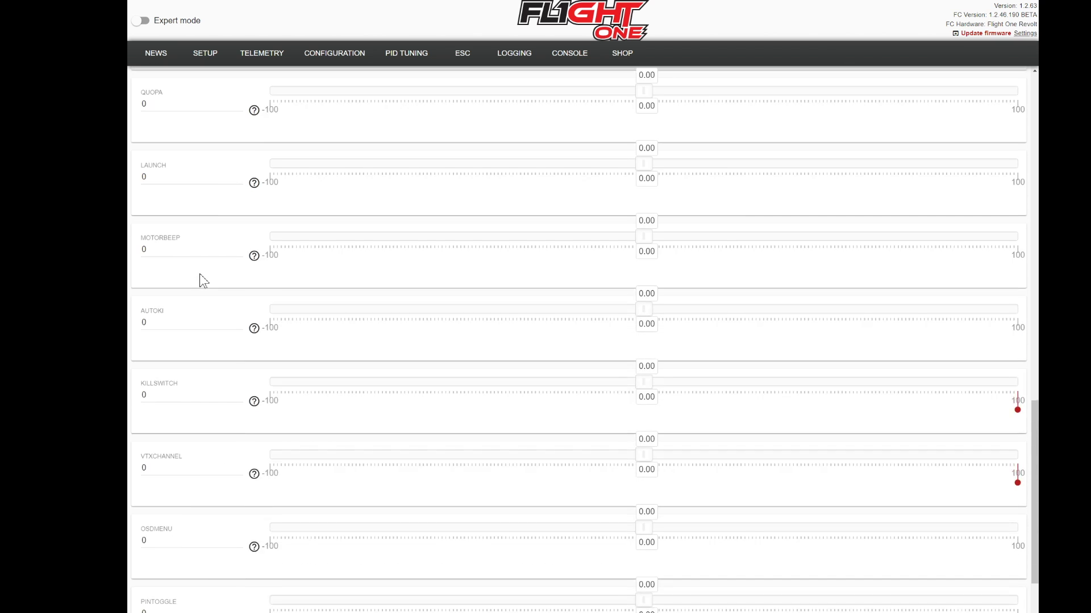
scroll(200, 277, "up", 6)
left_click(176, 322)
type("5")
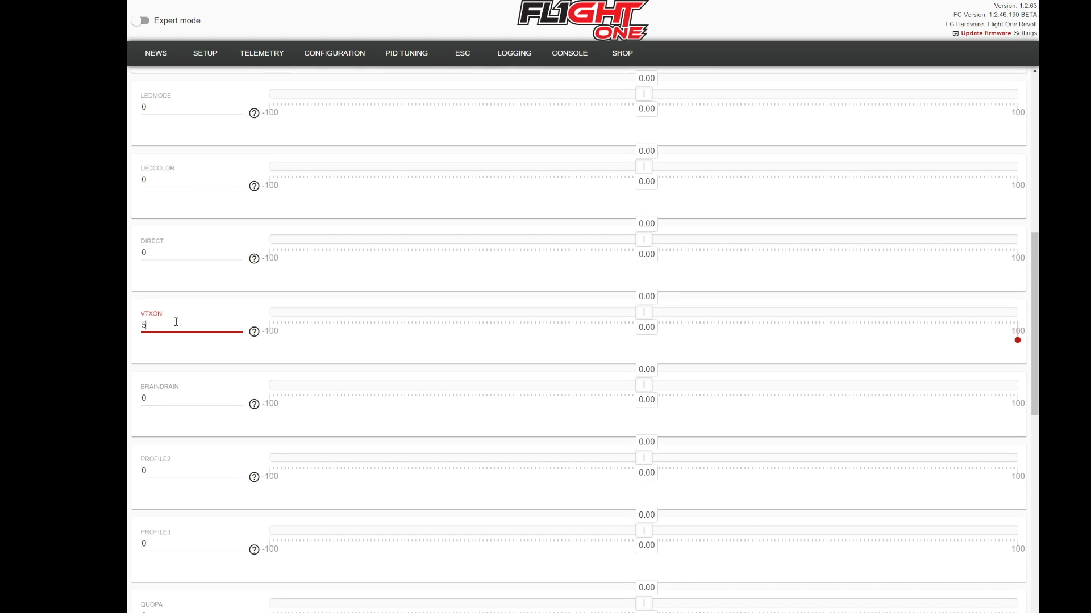
mouse_move(644, 312)
left_mouse_down()
mouse_move(663, 315)
mouse_move(273, 318)
left_mouse_up()
left_click_drag(654, 303, 393, 326)
- Review the manual mode list, comparing the VTXON channel and range with the ARMED assignment
scroll(367, 312, "up", 1)
scroll(384, 324, "down", 4)
scroll(384, 324, "up", 1)
scroll(388, 327, "down", 1)
scroll(386, 320, "down", 1)
scroll(387, 318, "up", 5)
scroll(386, 319, "down", 1)
scroll(387, 319, "up", 2)
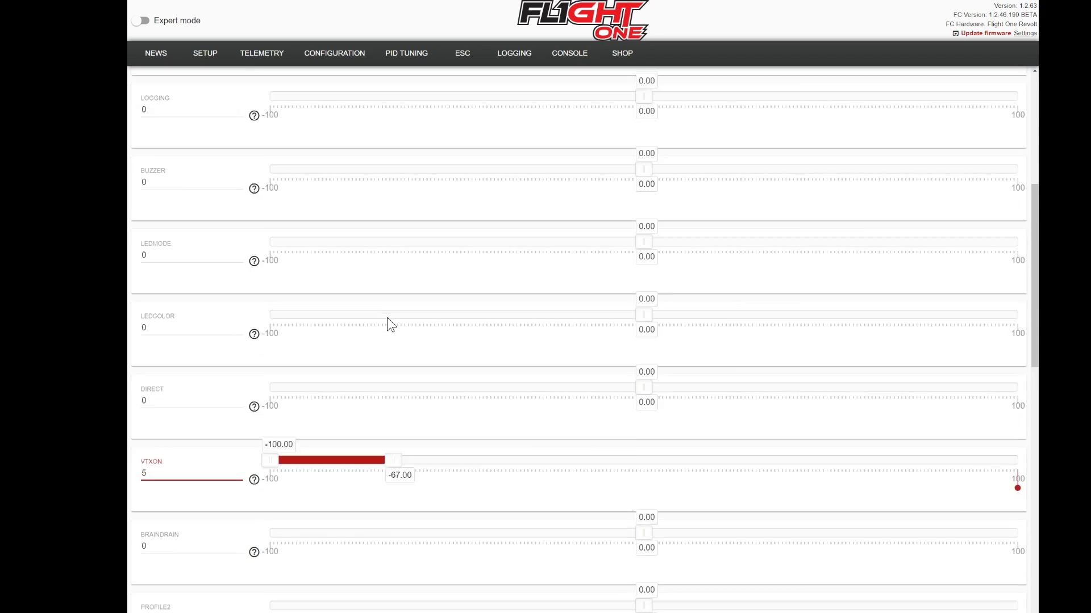
scroll(398, 267, "up", 10)
scroll(398, 245, "down", 10)
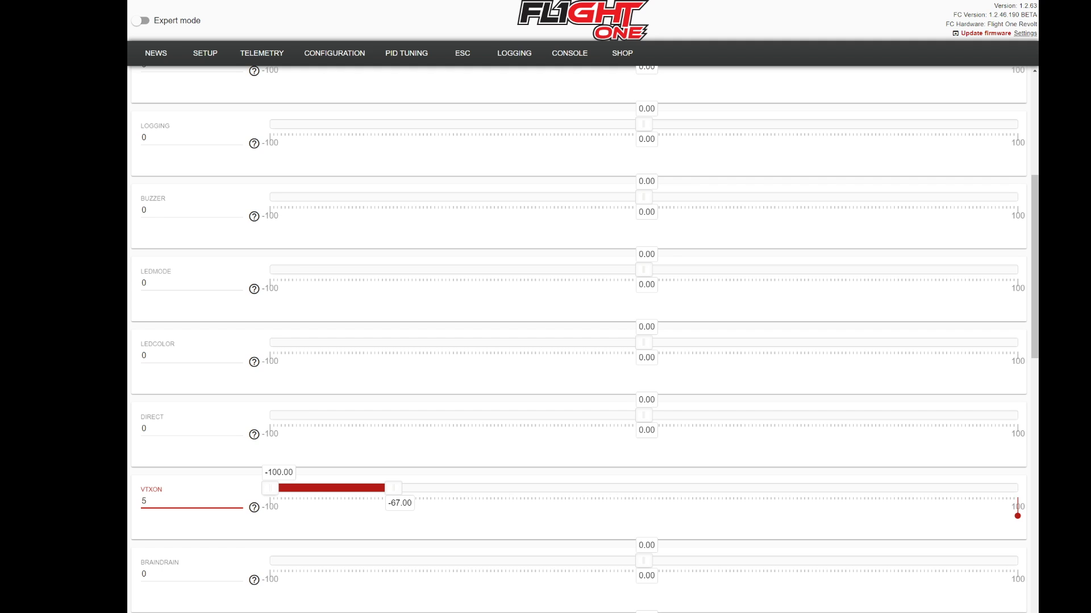
key("Return")
scroll(591, 421, "up", 5)
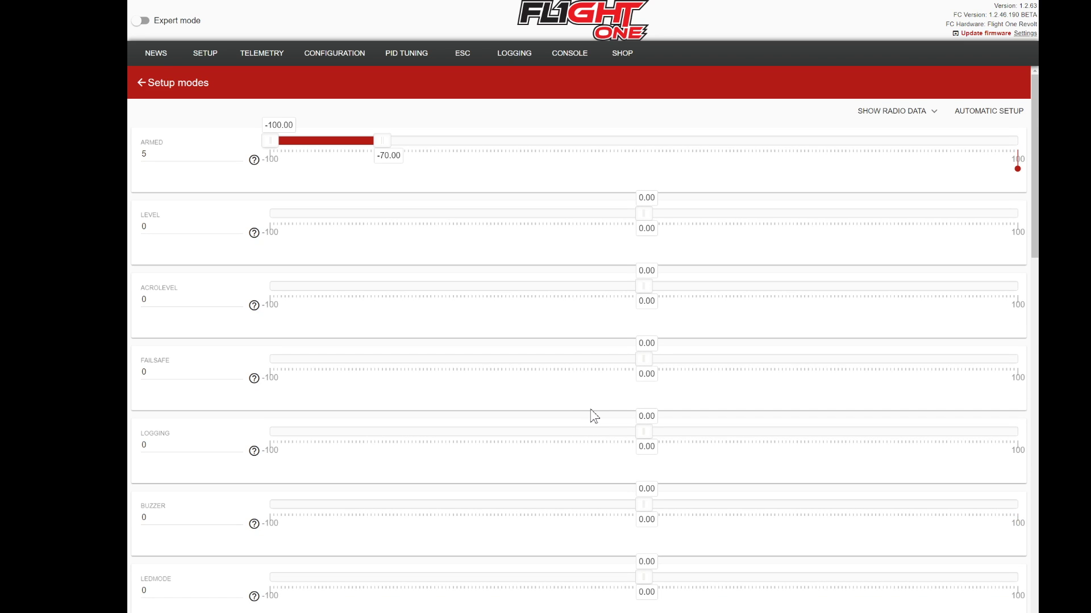
- Leave and relaunch the Setup modes wizard to check the VTXON assignment and the remaining modes
left_click(141, 82)
left_click(398, 396)
scroll(467, 328, "down", 7)
scroll(453, 331, "down", 6)
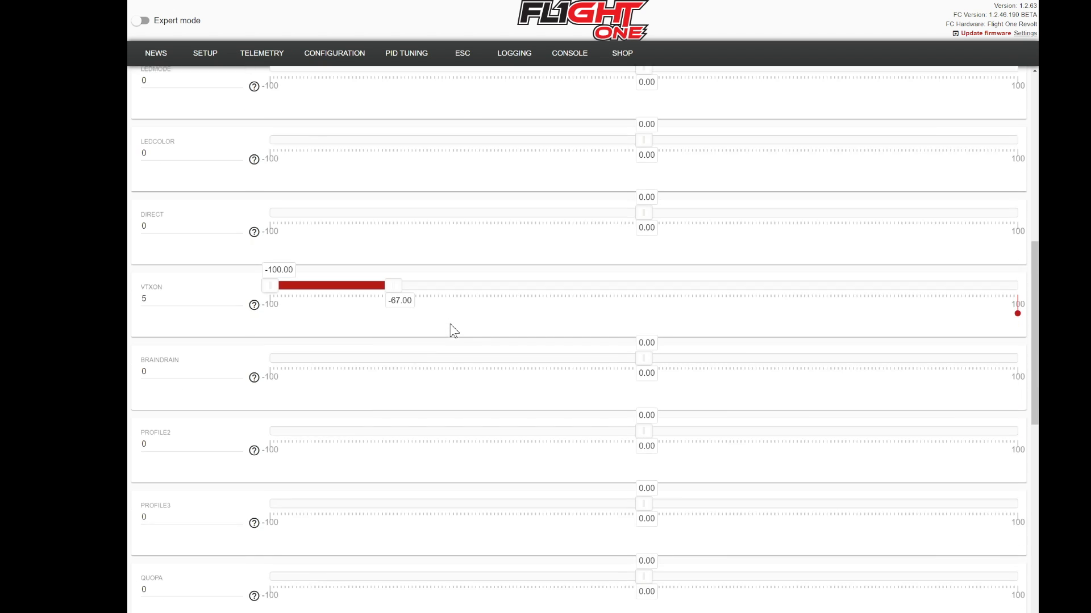
scroll(454, 330, "down", 6)
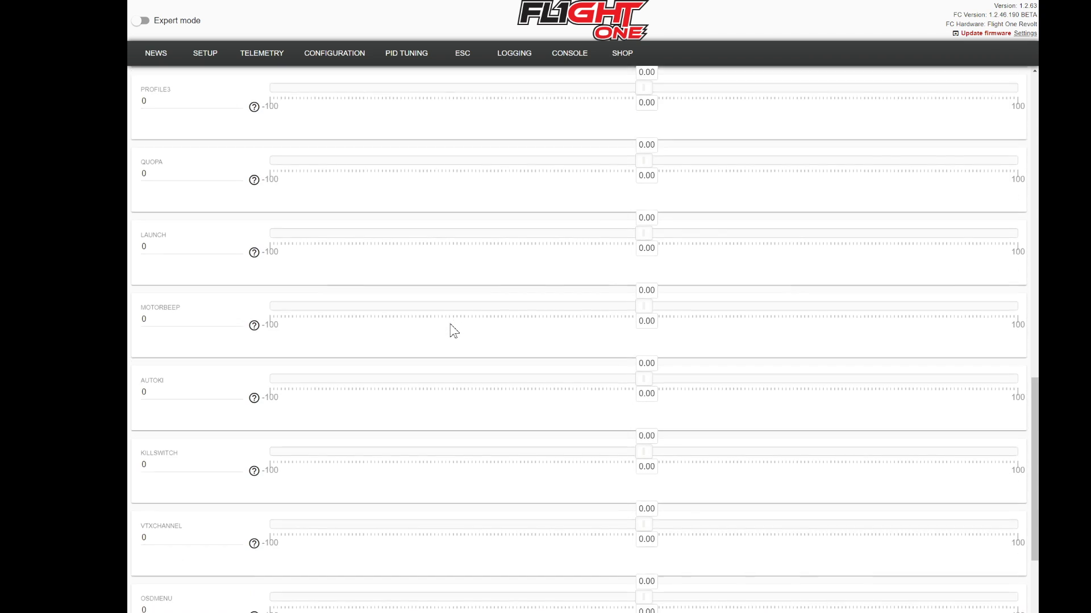